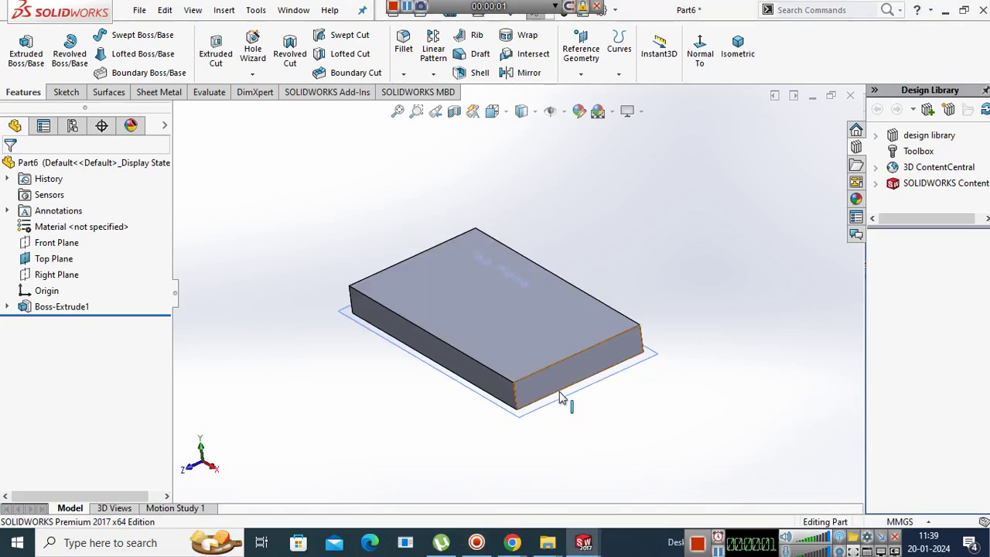
pyautogui.click(580, 73)
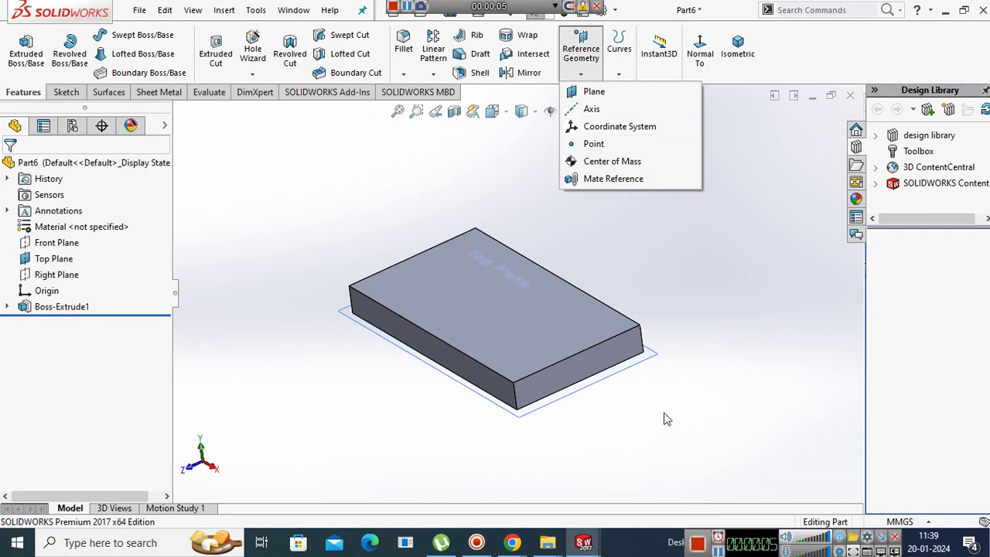
pyautogui.click(670, 386)
pyautogui.moveTo(631, 395); pyautogui.dragTo(322, 417, button='middle')
pyautogui.moveTo(296, 453); pyautogui.dragTo(241, 472, button='middle')
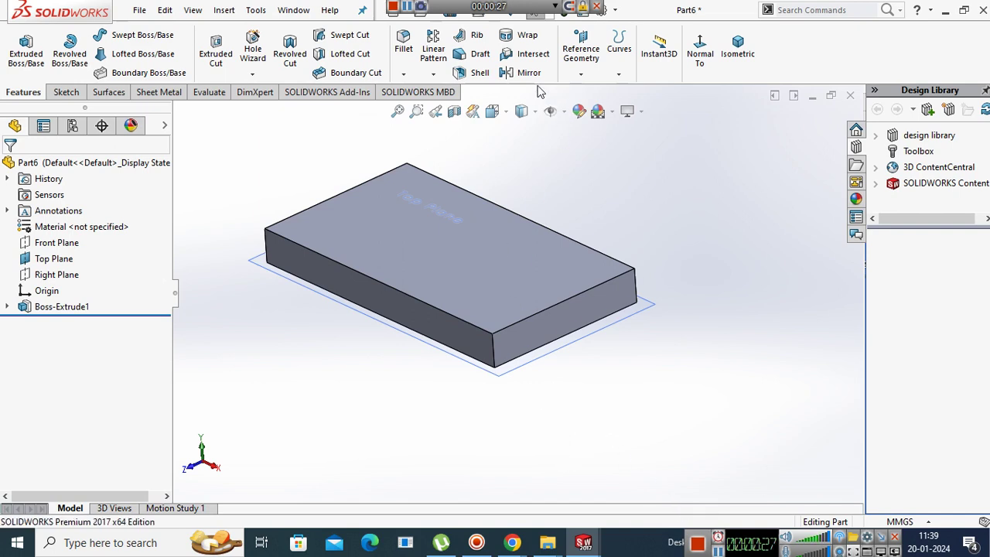
# Create a coordinate system at the block's front top corner, with X along the short top edge and Y along the long top edge.
pyautogui.click(581, 74)
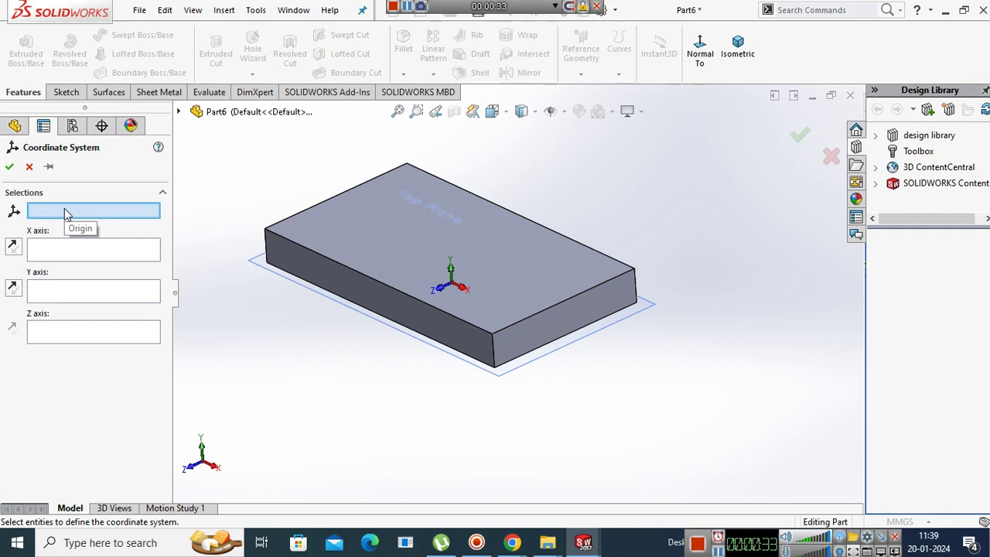
pyautogui.click(492, 337)
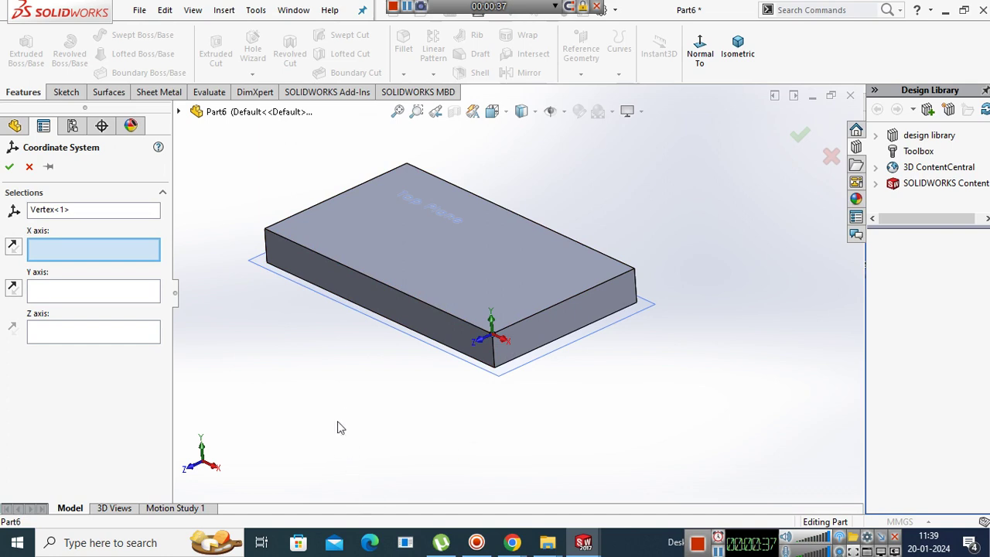
pyautogui.scroll(-2, 550, 283)
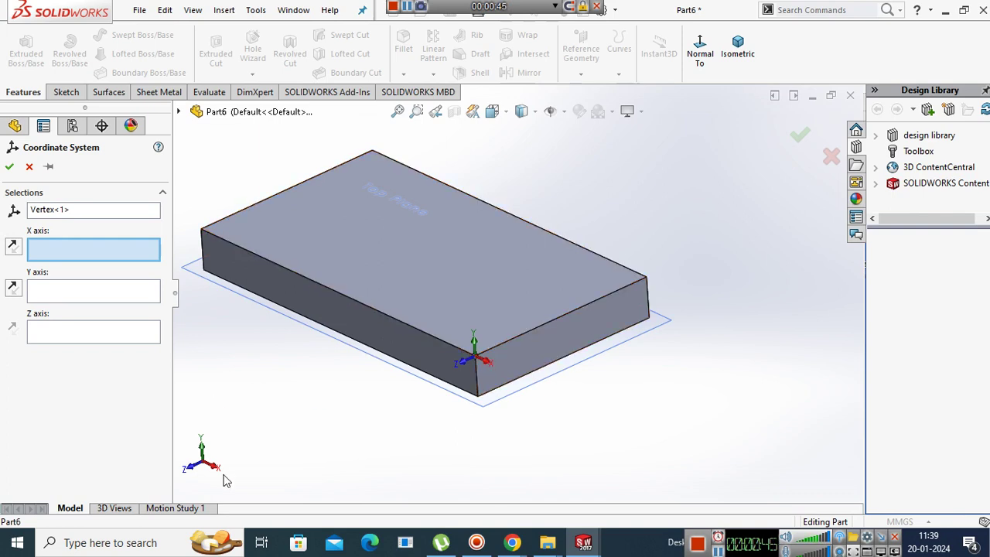
pyautogui.click(549, 330)
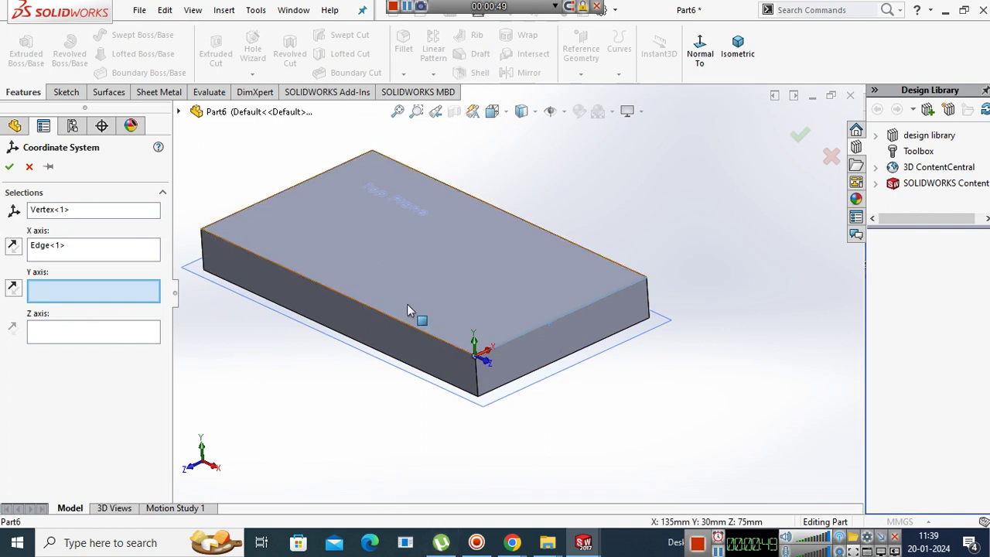
pyautogui.click(408, 326)
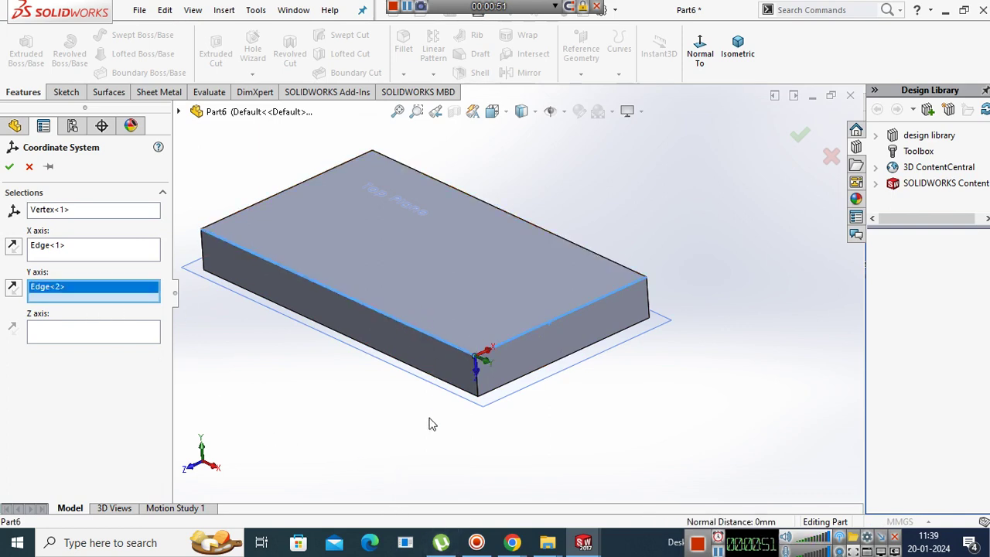
pyautogui.scroll(-4, 526, 367)
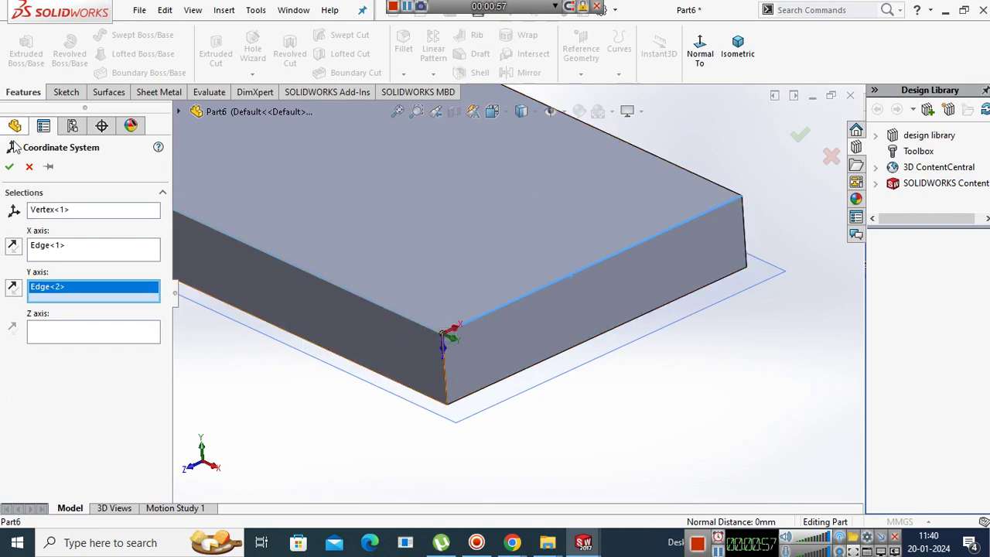
pyautogui.click(10, 166)
pyautogui.scroll(3, 502, 430)
pyautogui.moveTo(502, 431); pyautogui.dragTo(464, 404, button='middle')
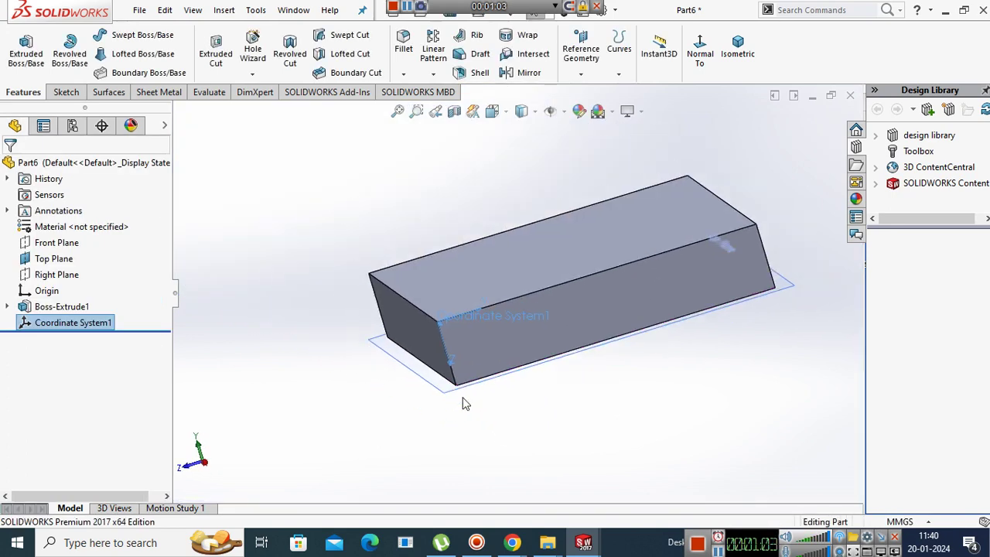
# Create a reference point at the centre of the block's top face.
pyautogui.scroll(1, 559, 347)
pyautogui.click(580, 70)
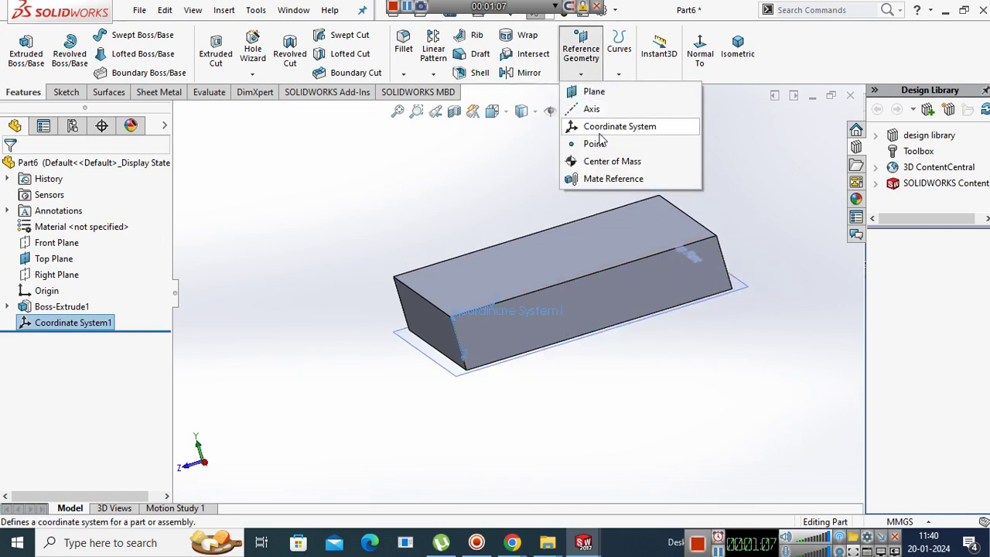
pyautogui.click(641, 345)
pyautogui.click(580, 68)
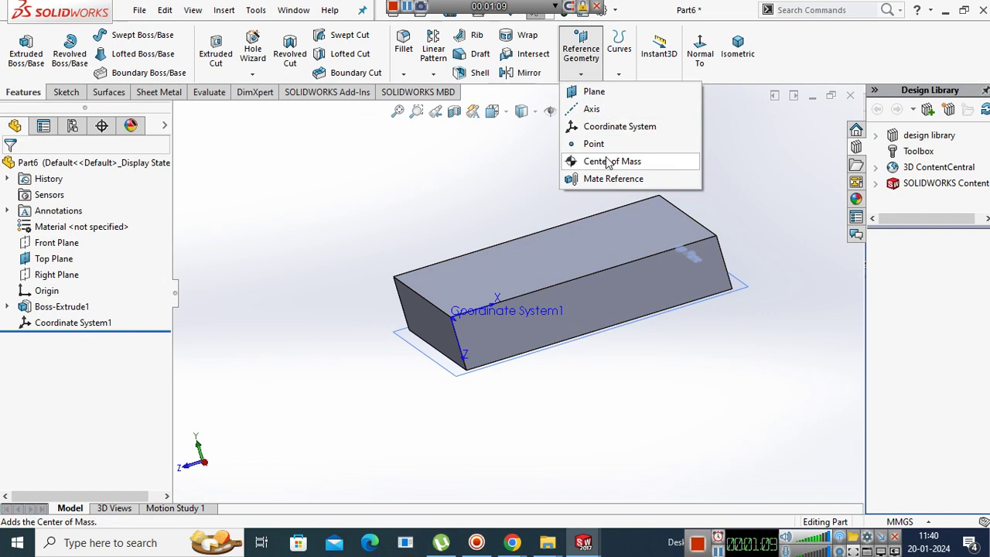
pyautogui.click(593, 143)
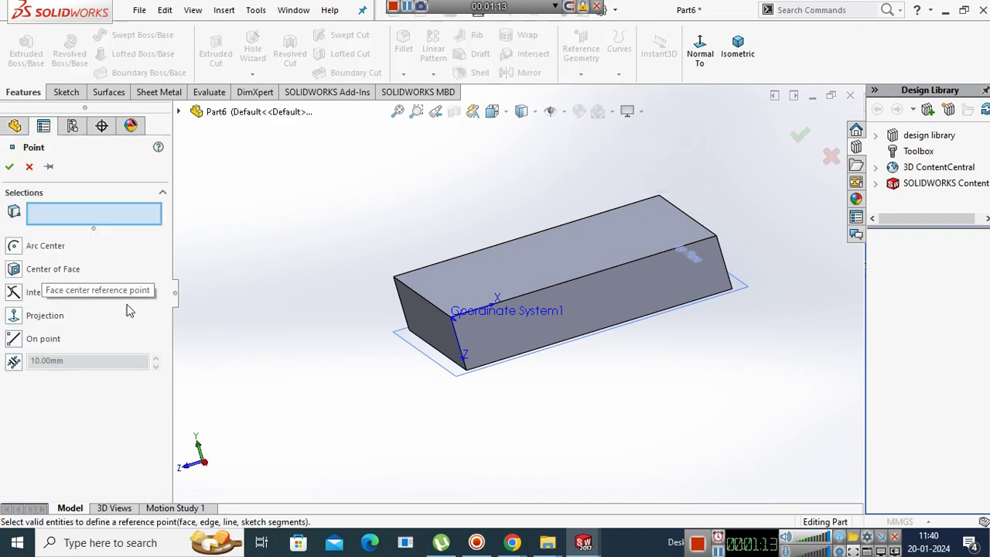
pyautogui.moveTo(622, 295); pyautogui.dragTo(596, 357, button='middle')
pyautogui.scroll(-3, 597, 267)
pyautogui.scroll(2, 601, 309)
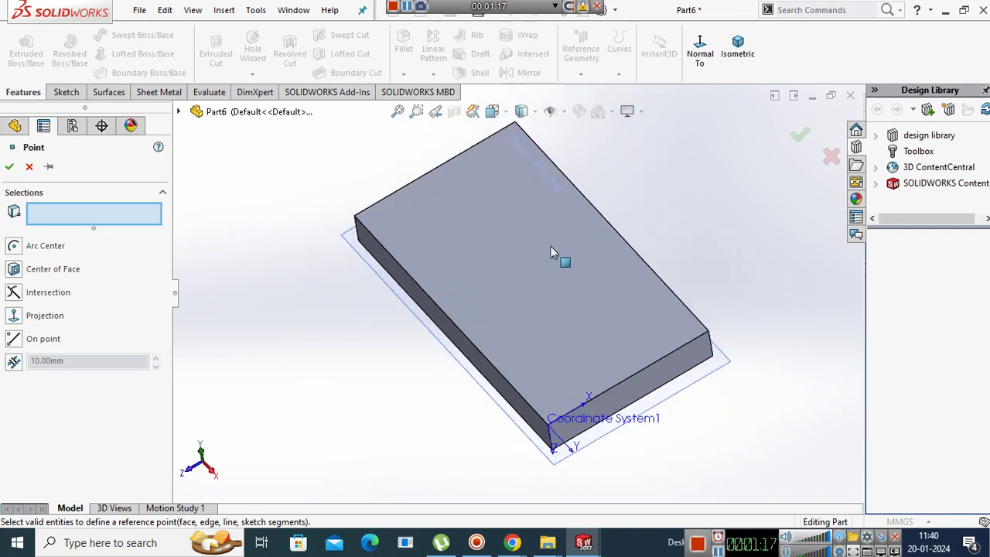
pyautogui.click(525, 276)
pyautogui.moveTo(534, 283); pyautogui.dragTo(626, 363, button='middle')
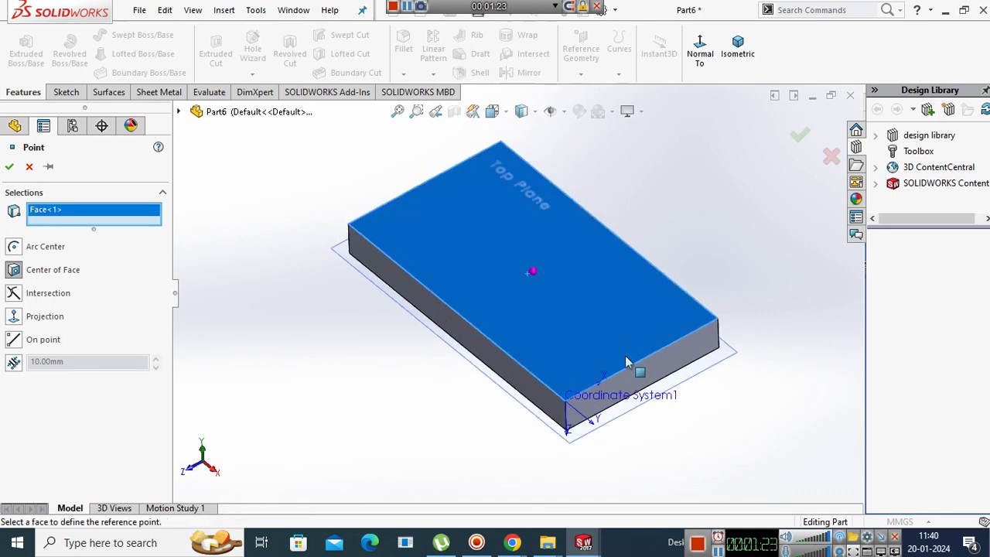
pyautogui.click(10, 167)
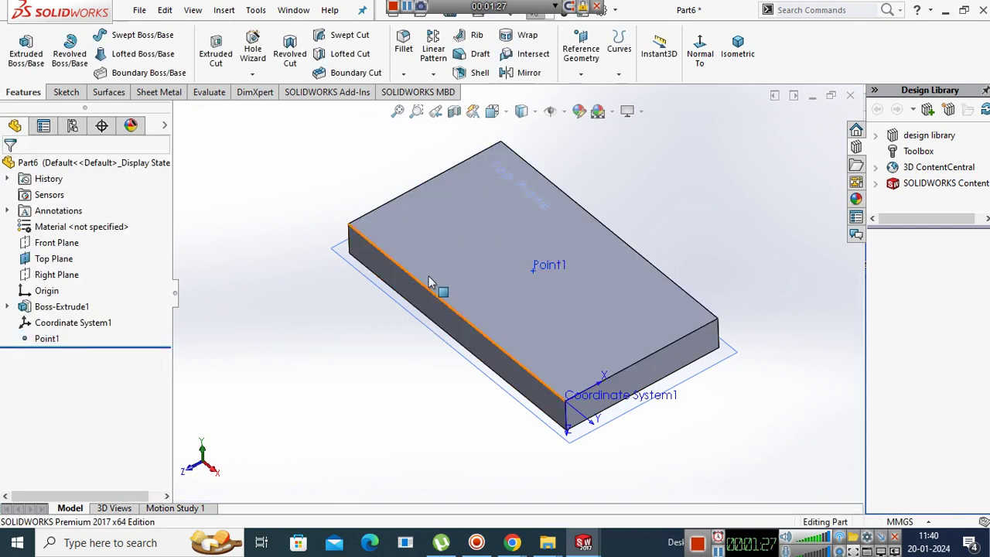
# Start a sketch on the block's top face and draw a slanted line above the centre point.
pyautogui.click(454, 249)
pyautogui.click(508, 208)
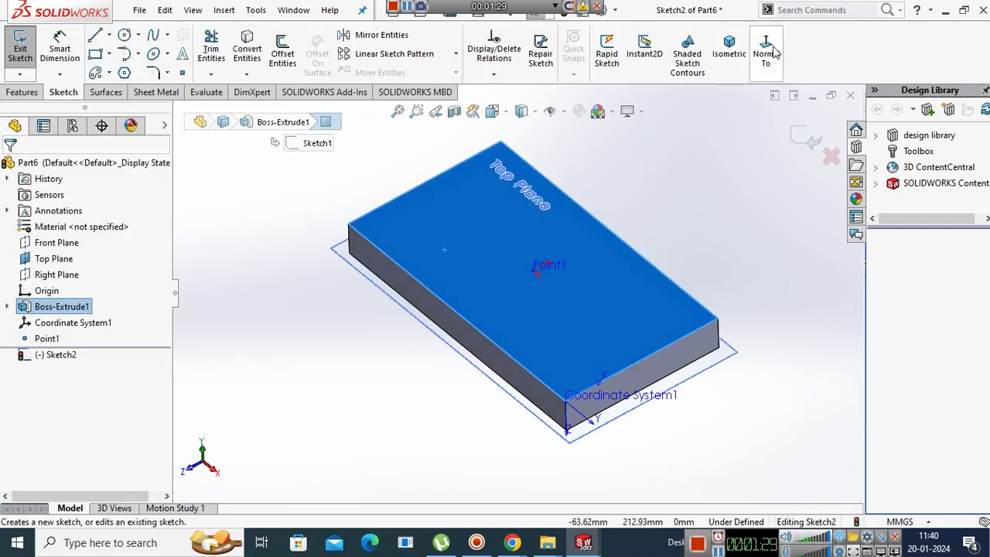
pyautogui.click(765, 50)
pyautogui.click(771, 234)
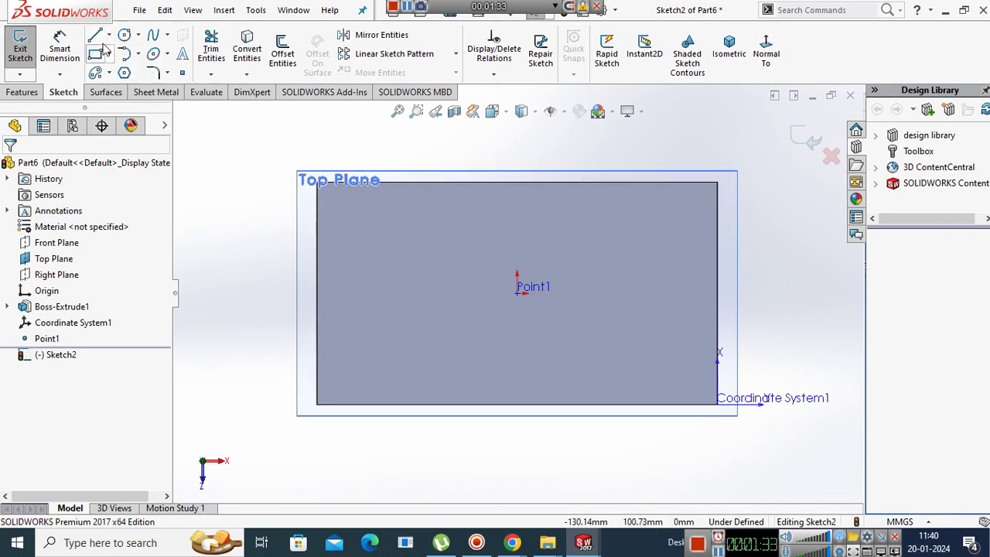
pyautogui.click(471, 256)
pyautogui.click(573, 224)
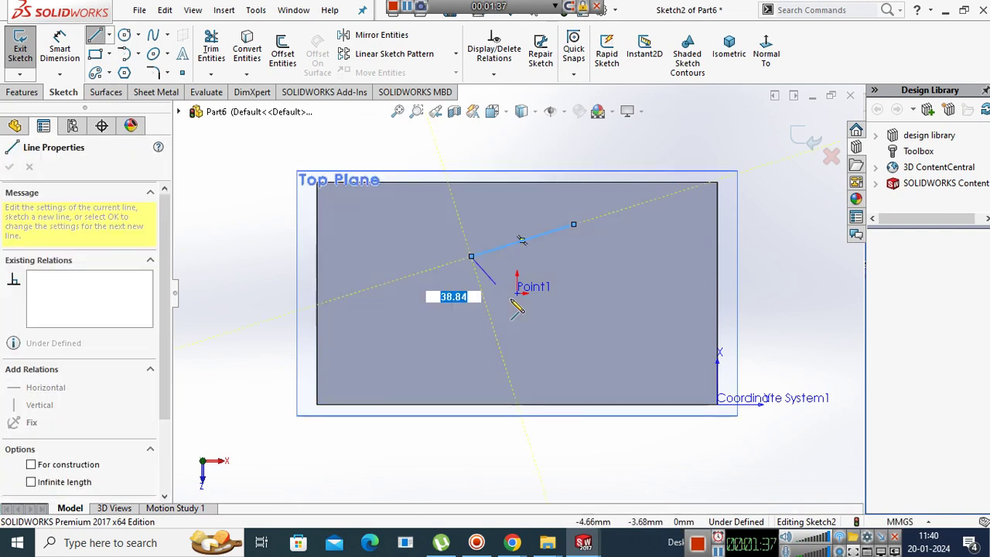
pyautogui.rightClick(513, 301)
pyautogui.click(523, 310)
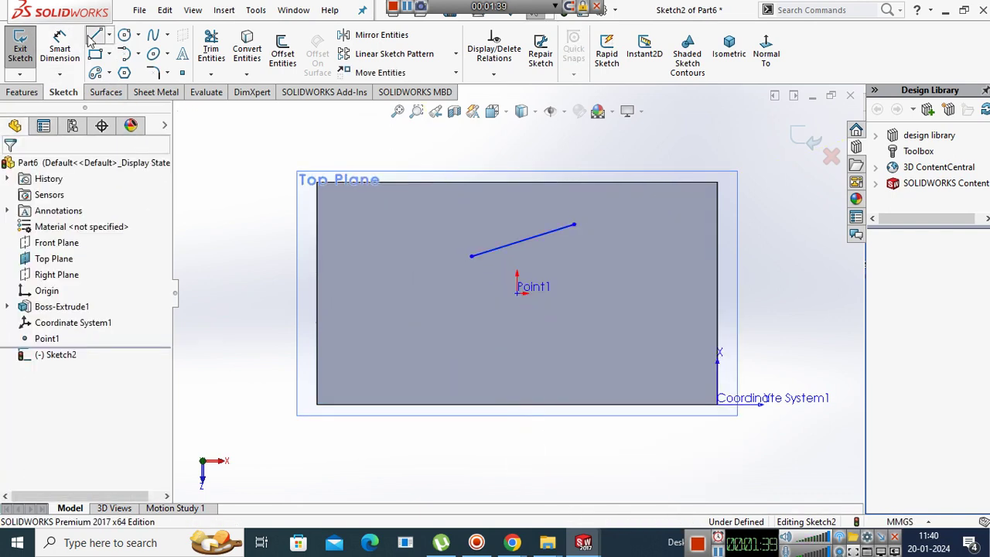
# Draw a second slanted line about 84 mm long below the first, converging with it toward the face's left side, and exit the sketch.
pyautogui.press('Return')
pyautogui.click(578, 338)
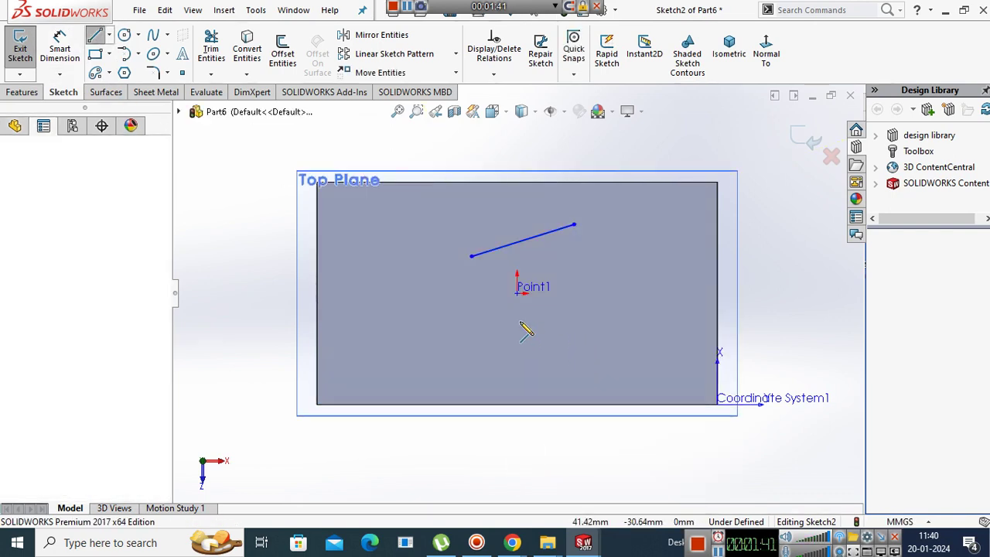
pyautogui.click(464, 294)
pyautogui.rightClick(460, 246)
pyautogui.click(477, 256)
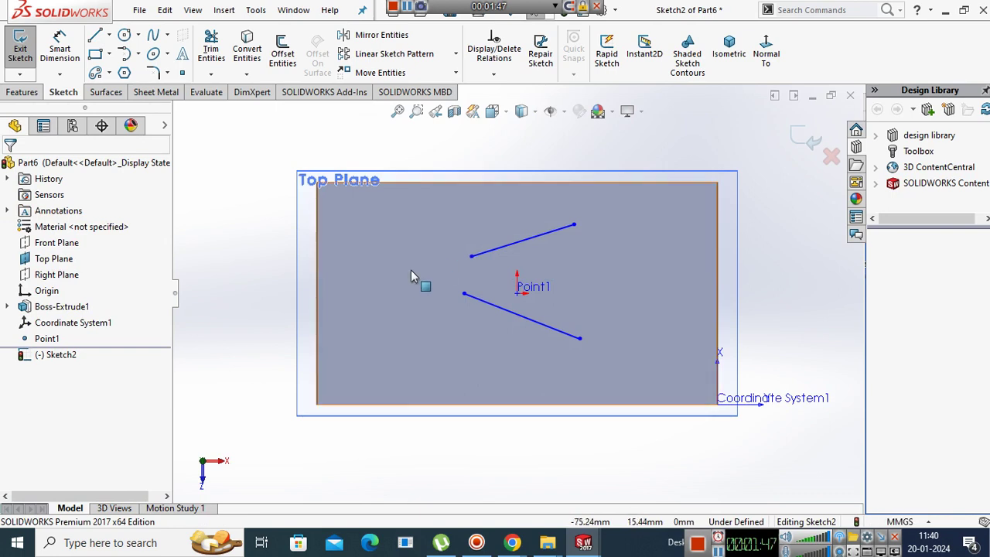
pyautogui.click(20, 48)
# Create a reference point at the projected intersection of the two sketched lines.
pyautogui.click(737, 48)
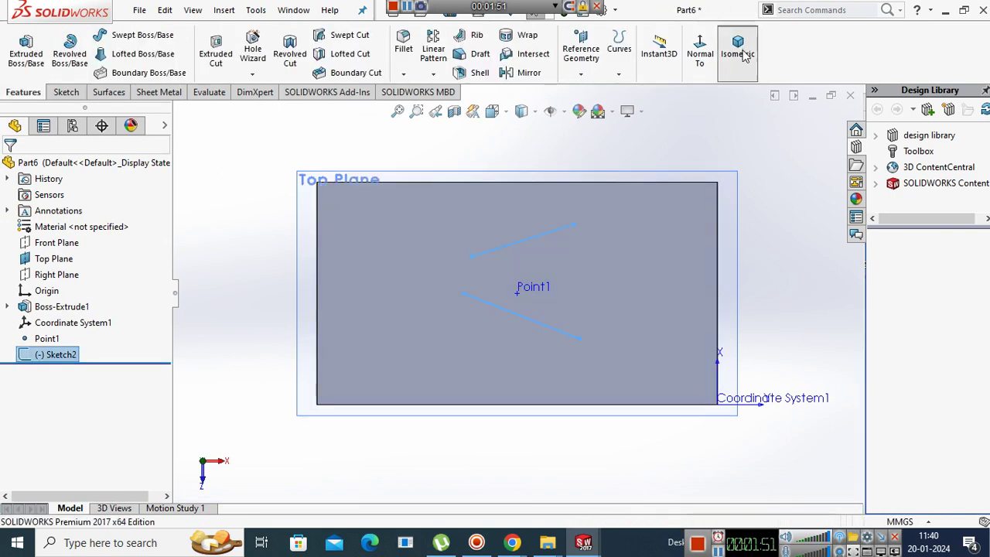
pyautogui.click(581, 73)
pyautogui.click(594, 143)
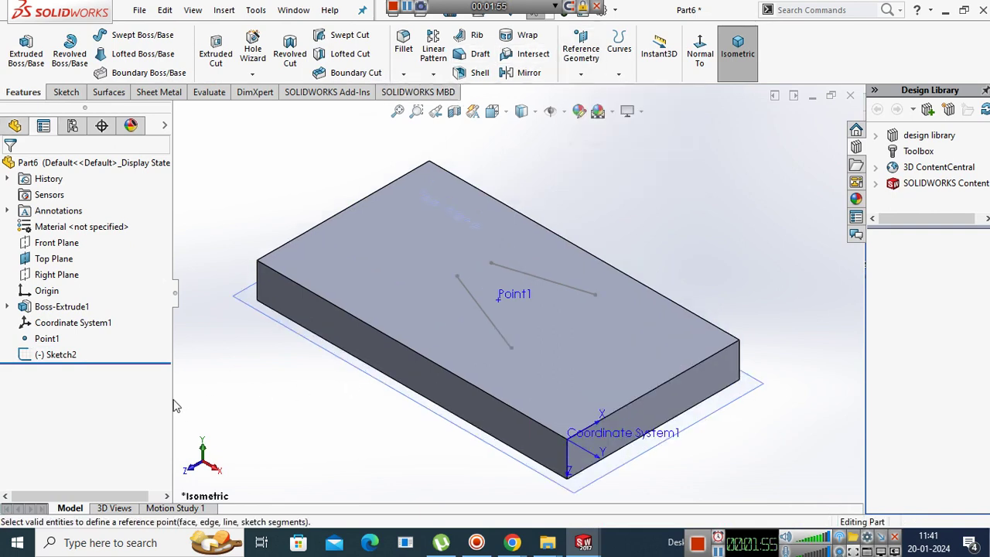
pyautogui.click(46, 300)
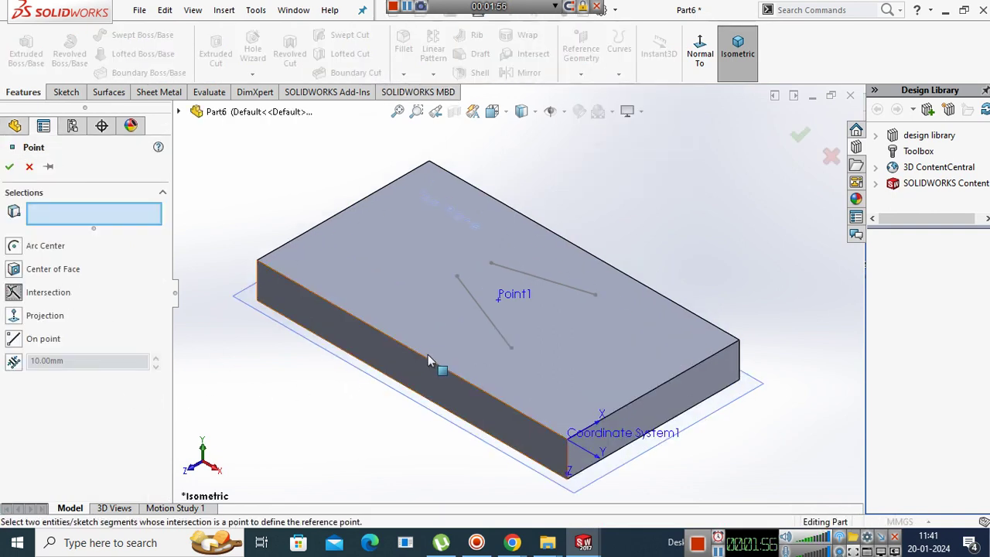
pyautogui.click(476, 305)
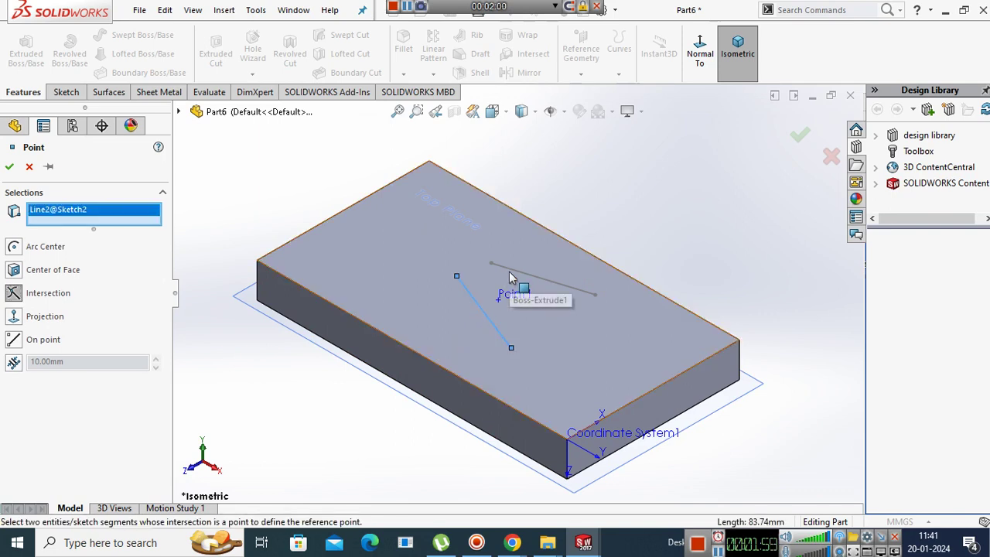
pyautogui.click(511, 271)
pyautogui.moveTo(450, 275); pyautogui.dragTo(473, 233, button='middle')
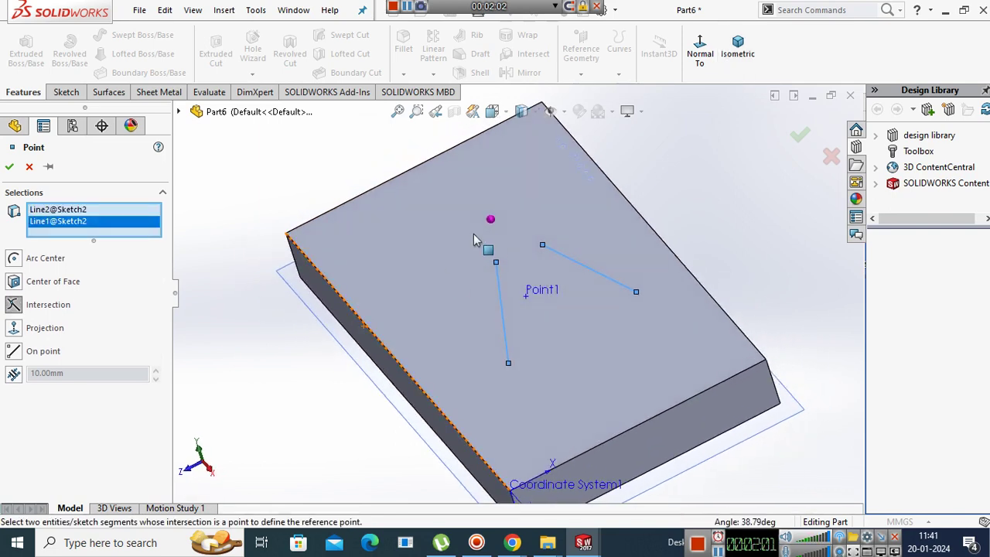
pyautogui.scroll(-2, 506, 266)
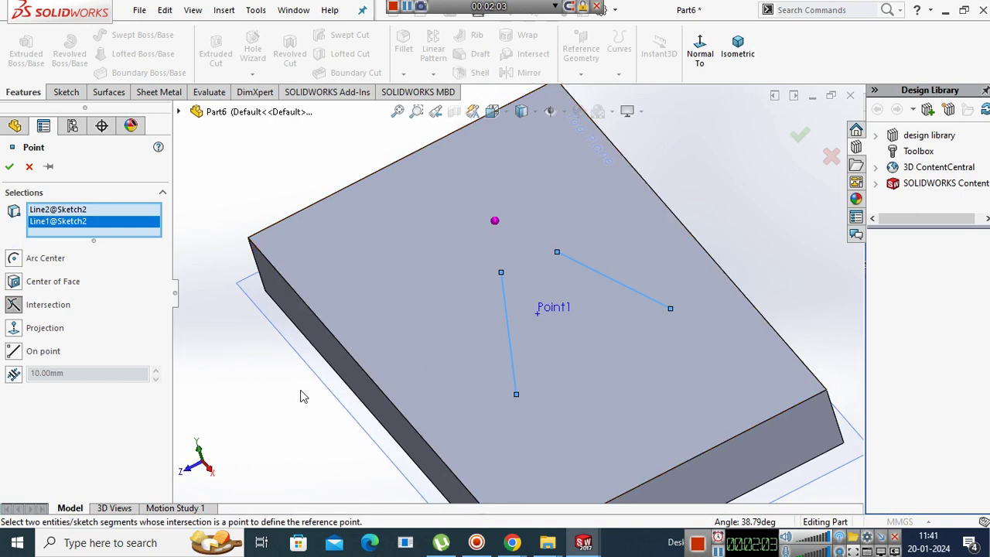
pyautogui.moveTo(300, 398); pyautogui.dragTo(89, 353, button='middle')
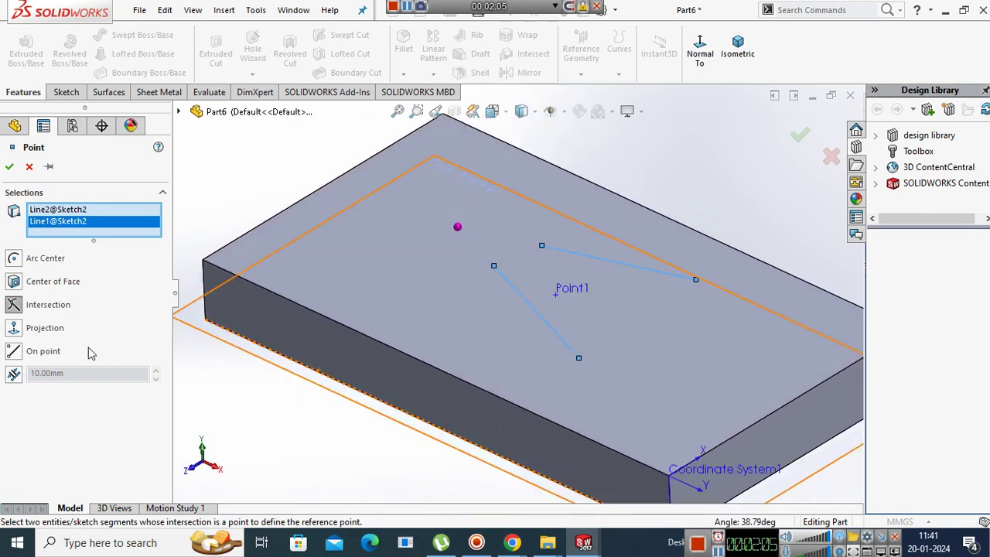
pyautogui.click(9, 168)
pyautogui.moveTo(343, 431); pyautogui.dragTo(420, 276, button='middle')
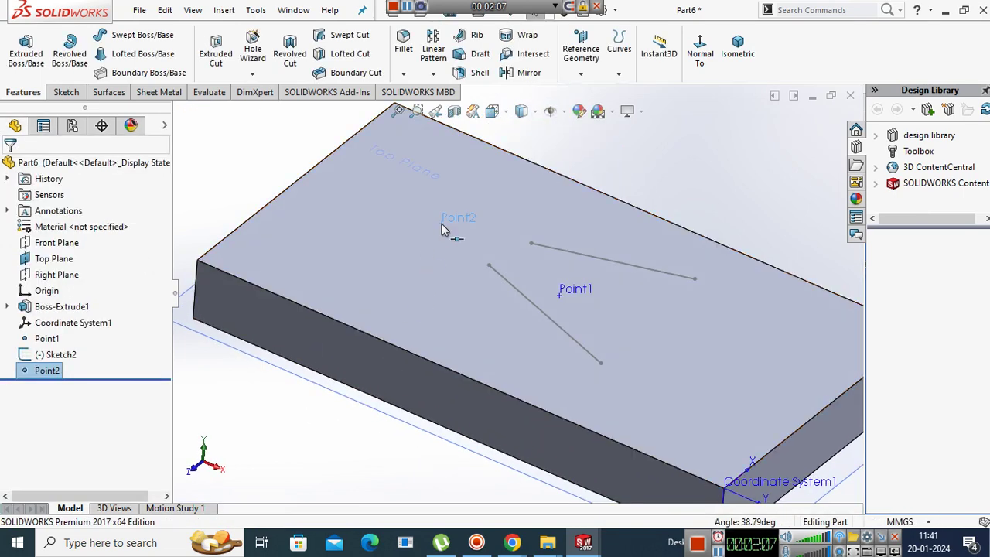
# Create a reference point with the On point option at the upper sketched line's endpoint farthest from the intersection point.
pyautogui.click(581, 73)
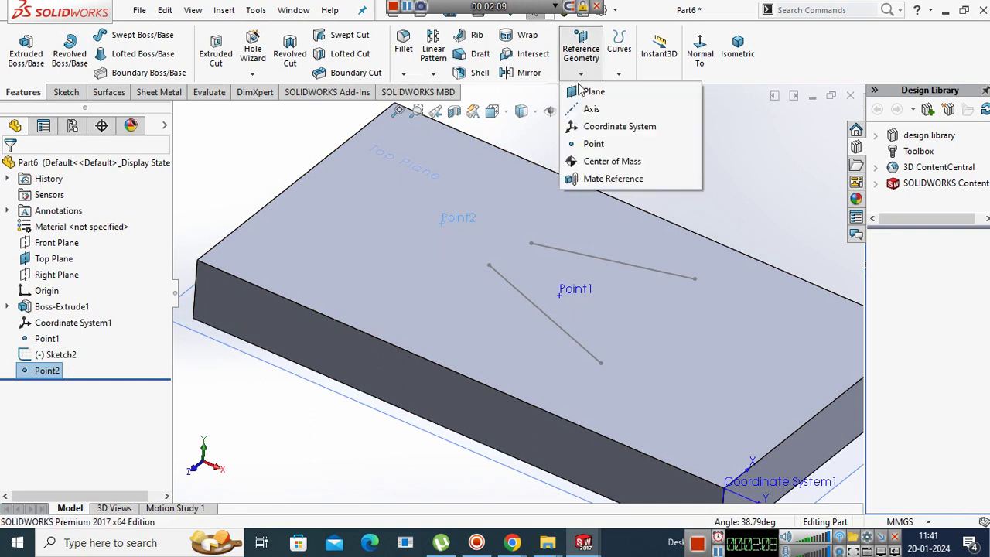
pyautogui.click(593, 143)
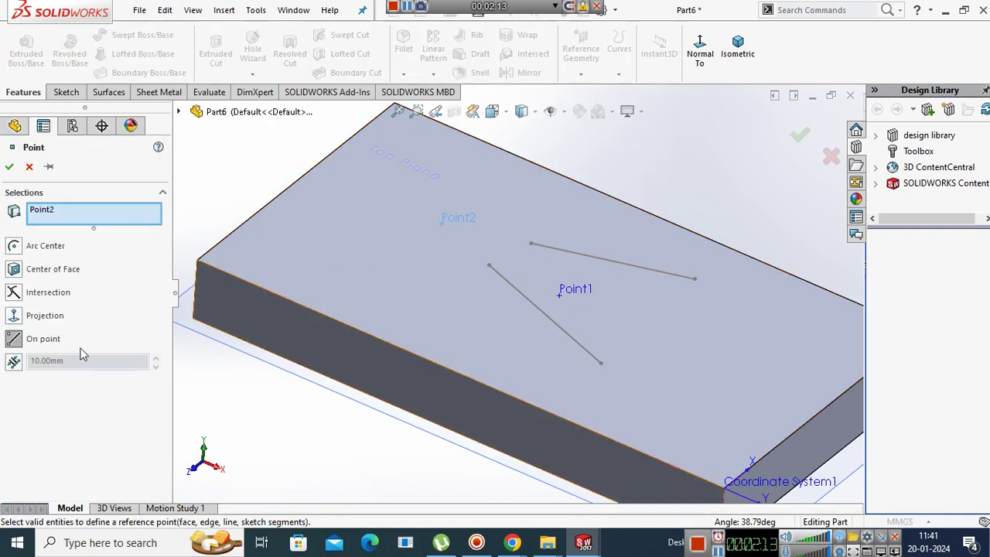
pyautogui.click(34, 319)
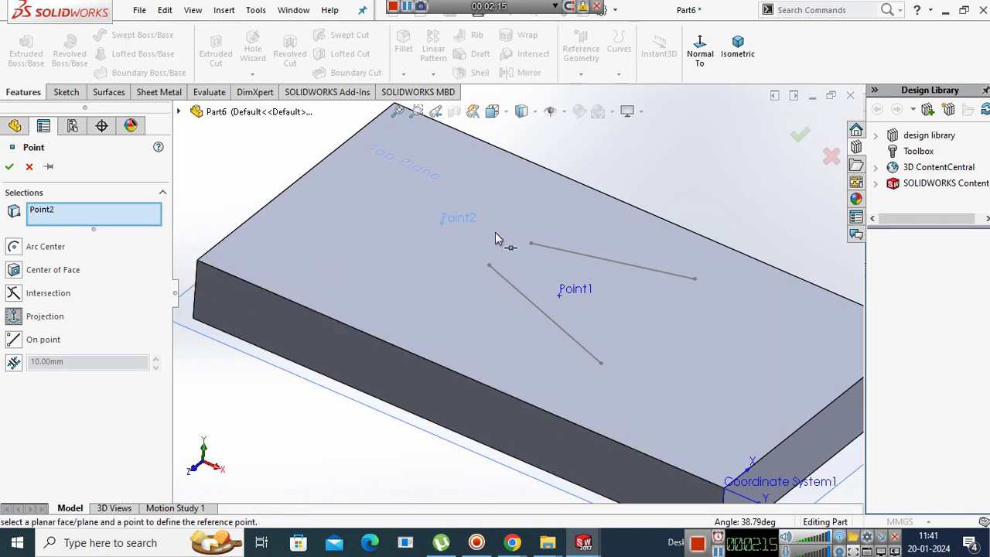
pyautogui.click(443, 227)
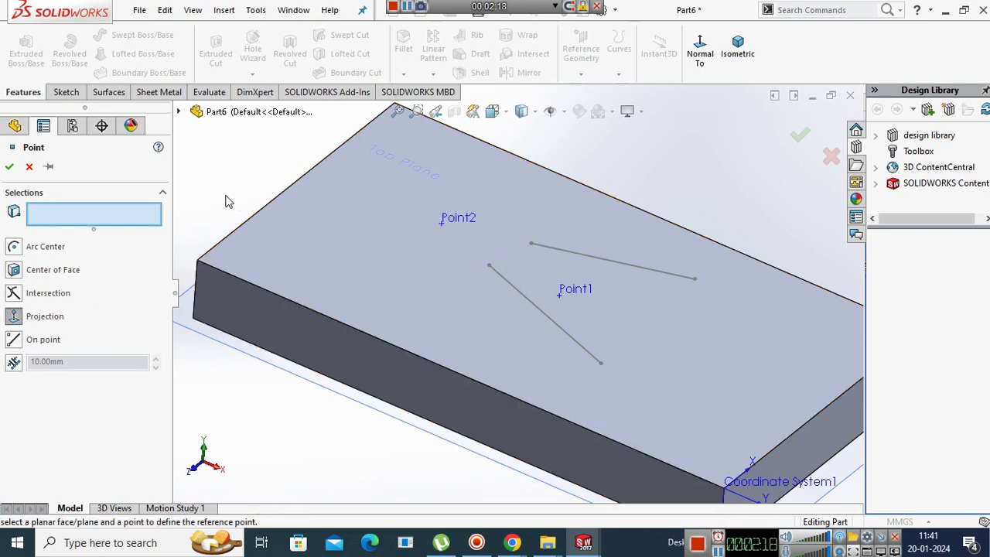
pyautogui.click(530, 244)
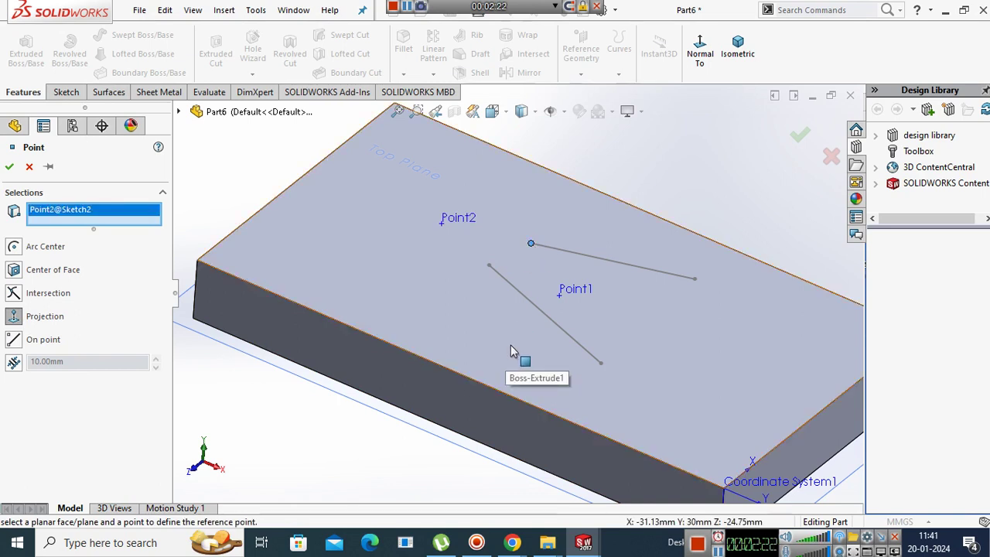
pyautogui.click(21, 344)
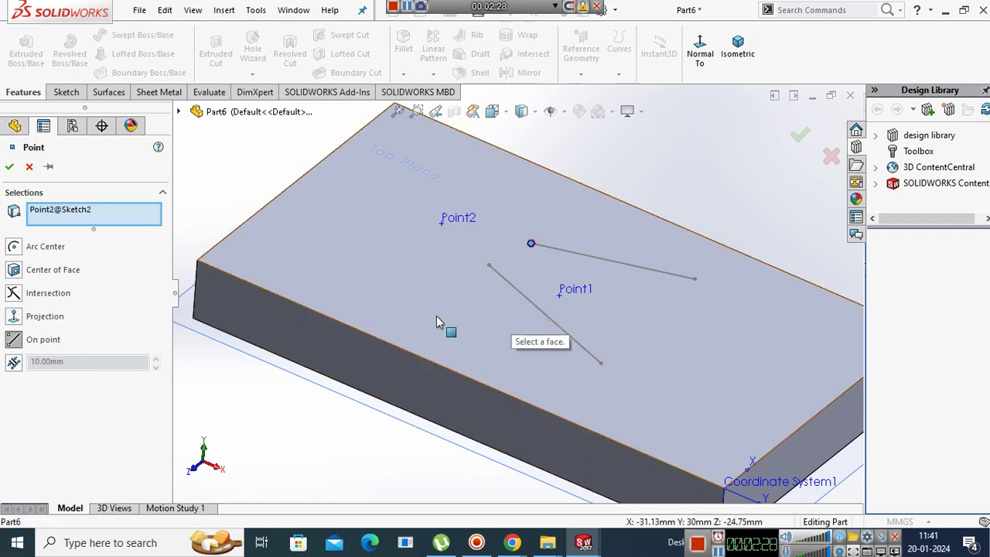
pyautogui.click(489, 265)
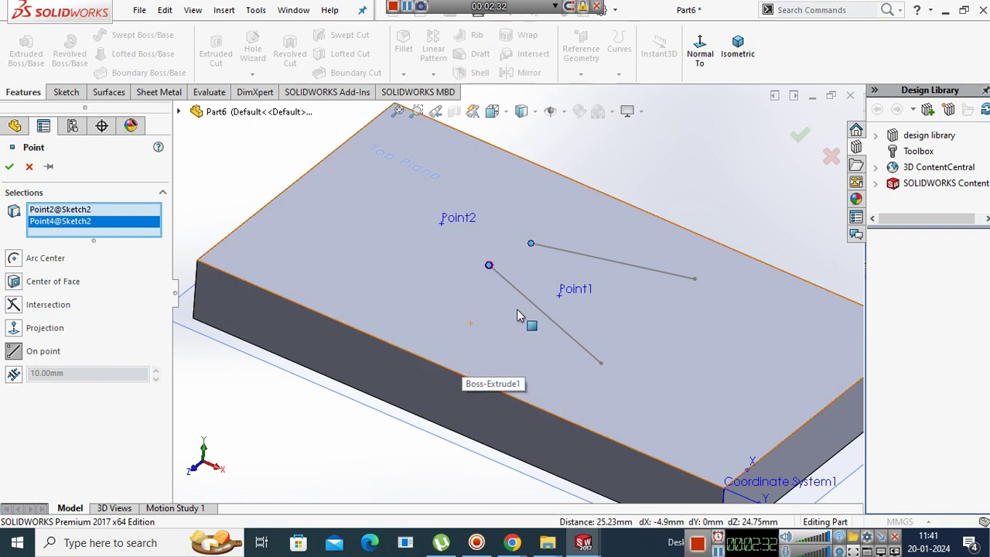
pyautogui.click(601, 363)
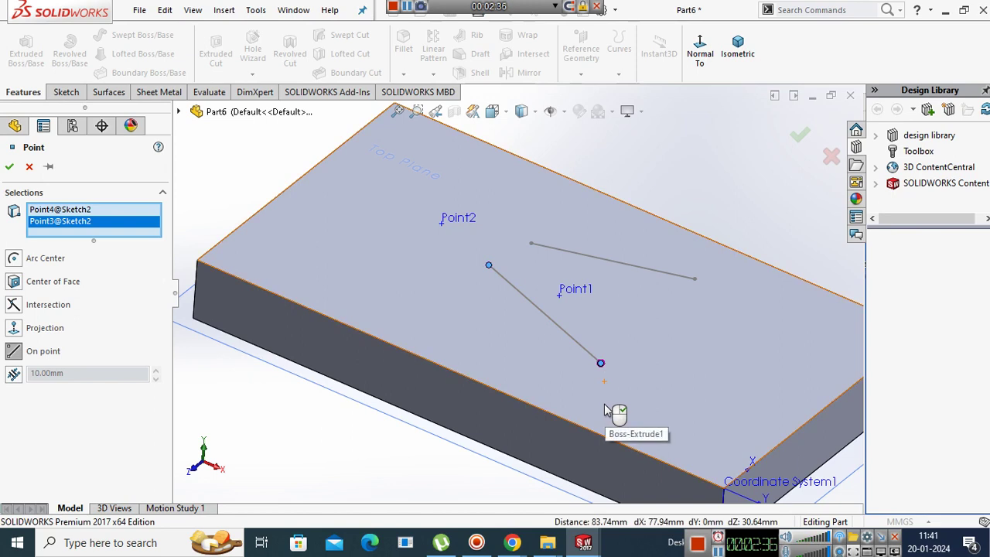
pyautogui.click(694, 280)
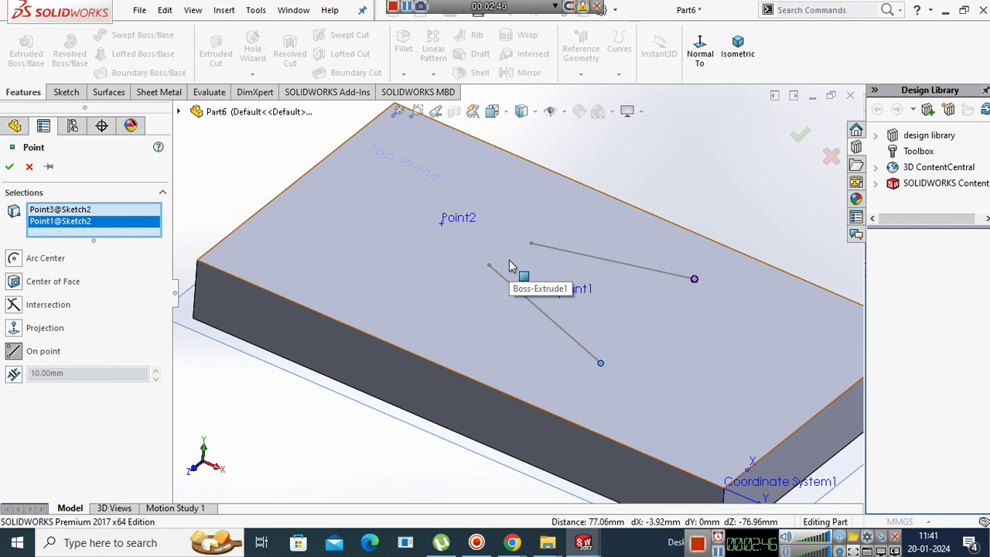
pyautogui.click(10, 167)
pyautogui.press('f')
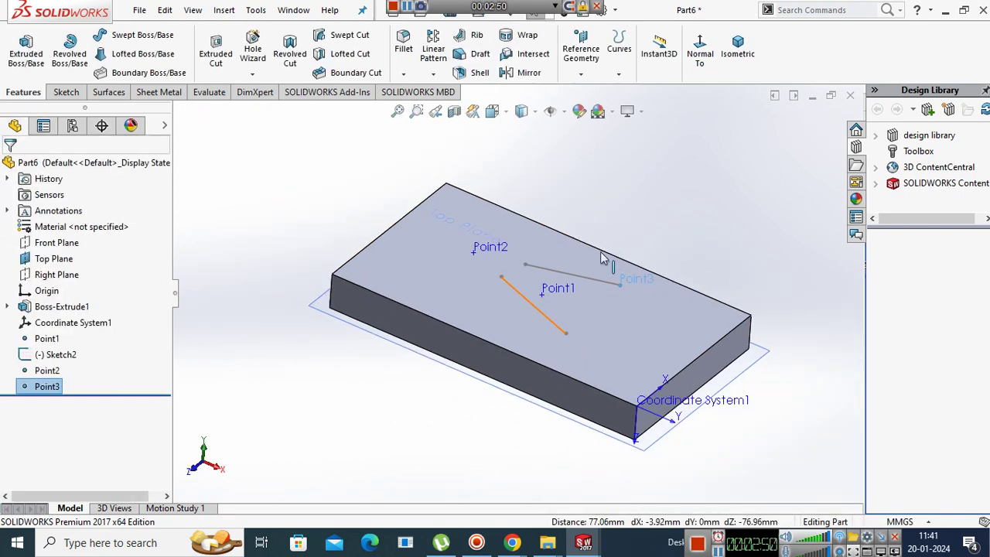
# Apply a full round fillet to the block's short end opposite the coordinate system, using the end face as centre and both long side faces.
pyautogui.moveTo(553, 302); pyautogui.dragTo(552, 230, button='middle')
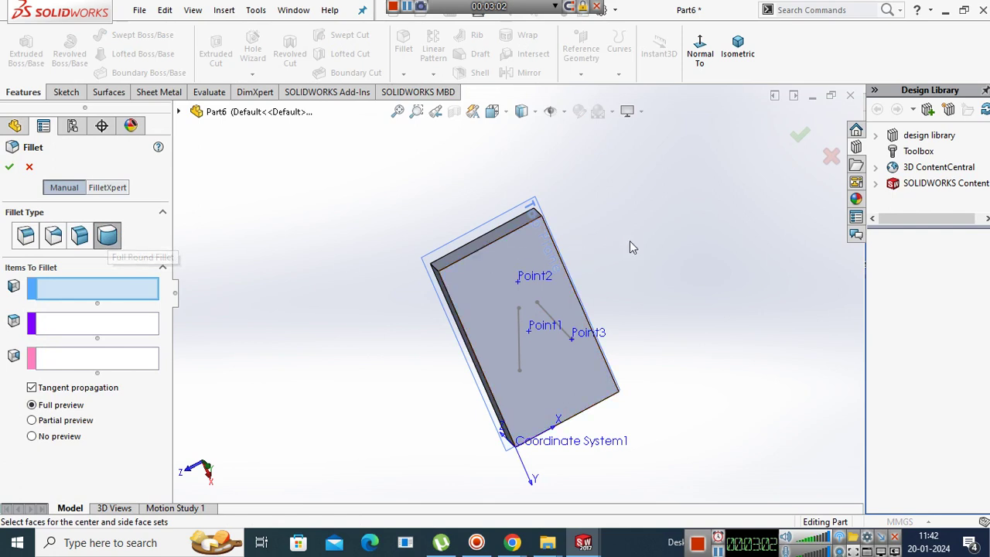
pyautogui.moveTo(630, 240); pyautogui.dragTo(412, 334, button='middle')
pyautogui.click(450, 327)
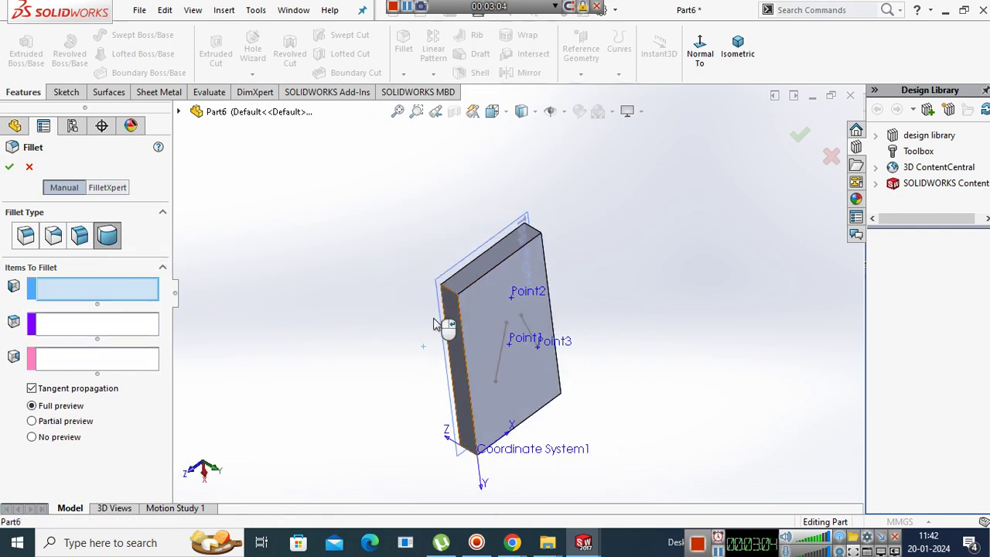
pyautogui.click(487, 265)
pyautogui.moveTo(614, 376); pyautogui.dragTo(263, 391, button='middle')
pyautogui.click(152, 360)
pyautogui.moveTo(402, 363); pyautogui.dragTo(516, 316, button='middle')
pyautogui.click(450, 268)
pyautogui.click(9, 166)
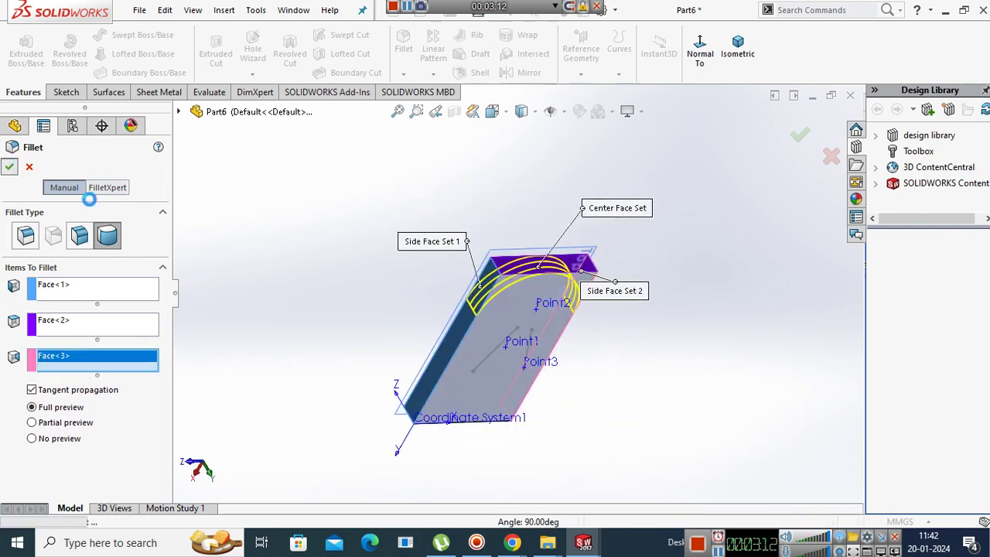
# Create a reference point at the arc center of the rounded end's top edge.
pyautogui.moveTo(559, 348); pyautogui.dragTo(542, 276, button='middle')
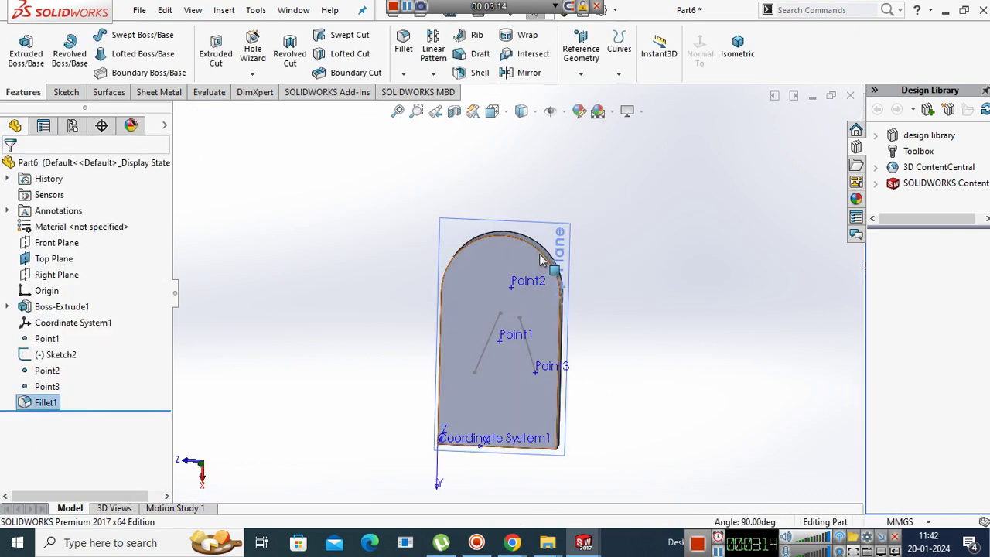
pyautogui.scroll(-2, 564, 226)
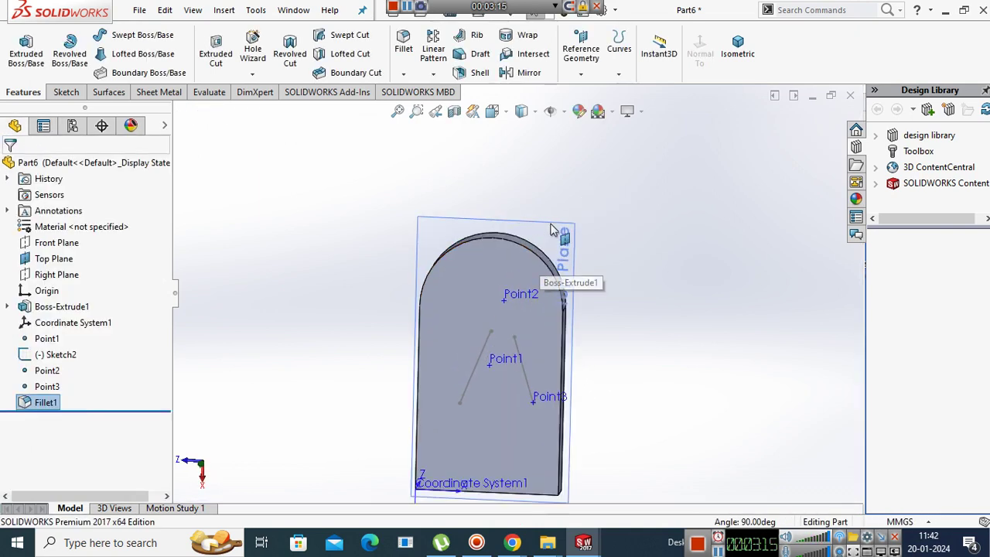
pyautogui.click(574, 74)
pyautogui.click(611, 144)
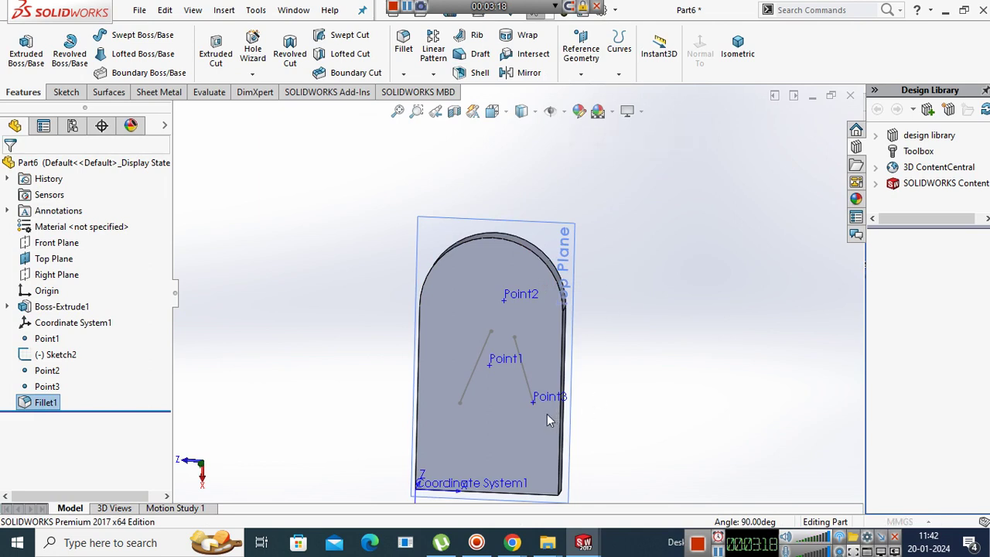
pyautogui.moveTo(557, 327); pyautogui.dragTo(559, 361, button='middle')
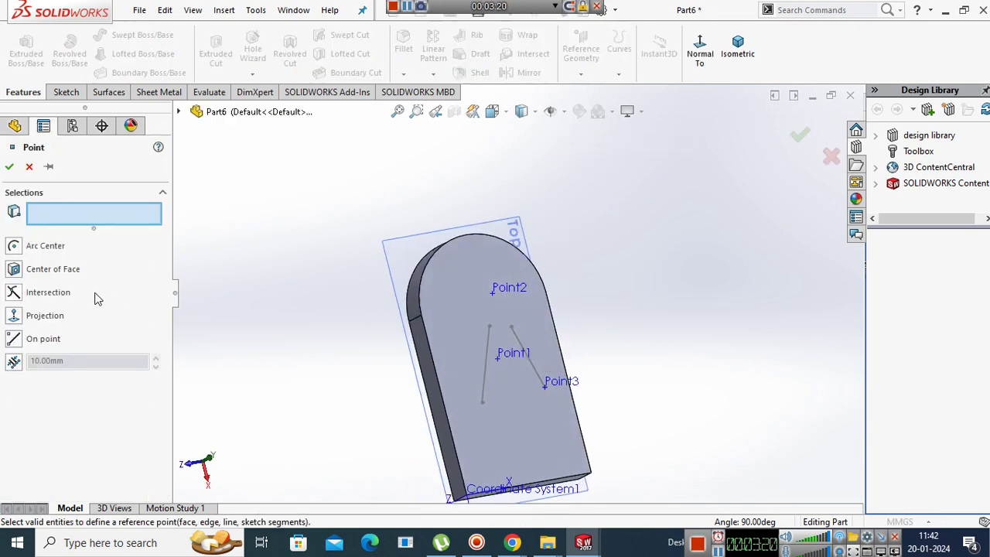
pyautogui.click(14, 245)
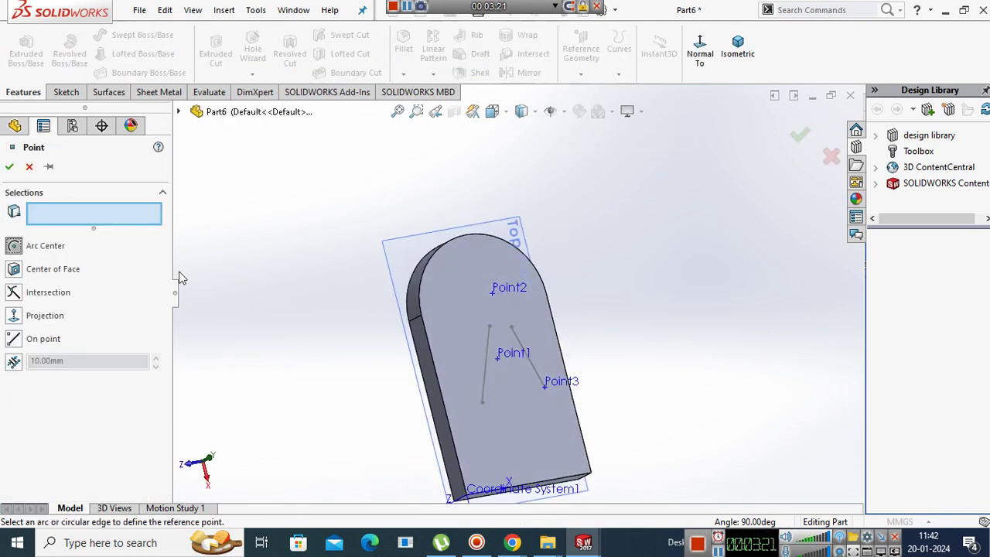
pyautogui.click(443, 254)
pyautogui.moveTo(486, 353); pyautogui.dragTo(477, 349, button='middle')
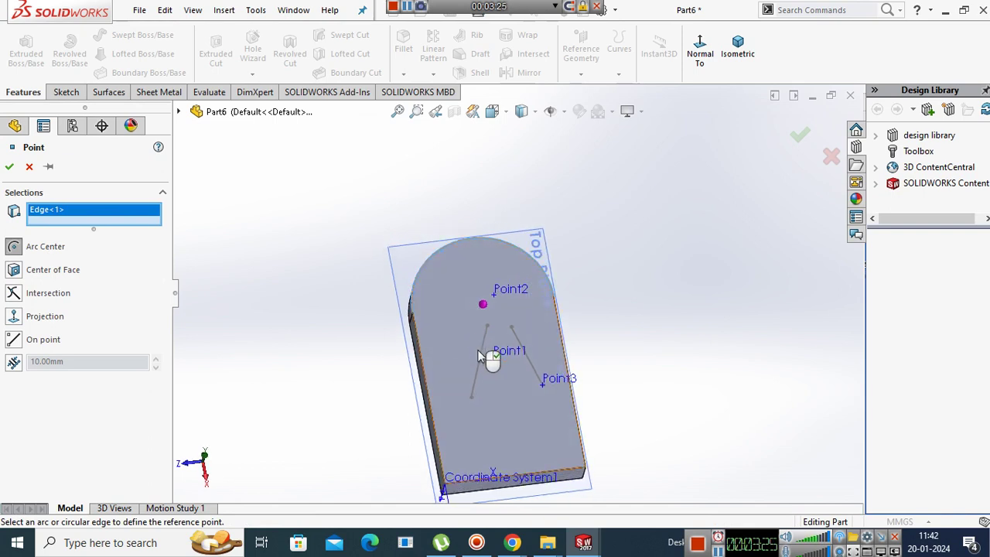
pyautogui.click(10, 168)
# Add a Center of Mass reference to the part.
pyautogui.moveTo(592, 433); pyautogui.dragTo(630, 162, button='middle')
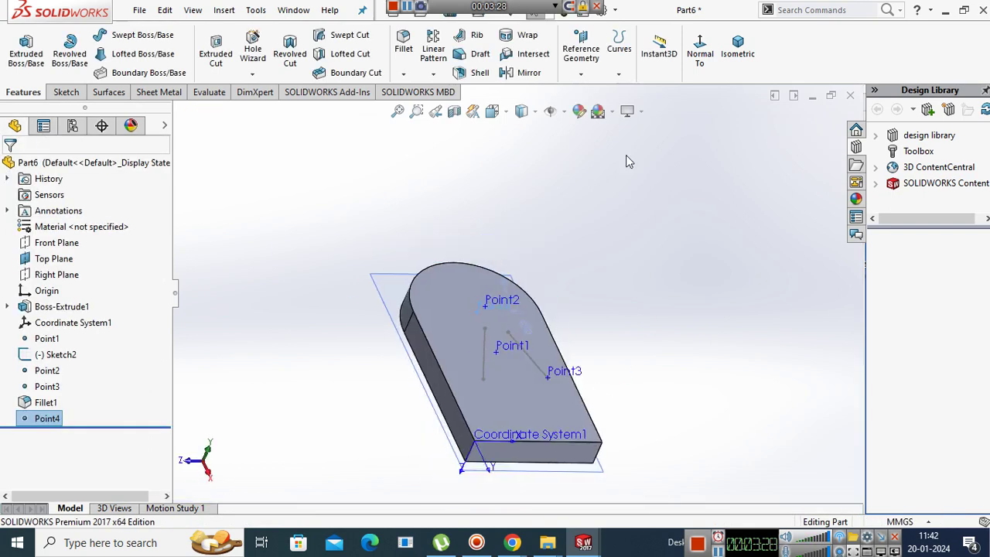
pyautogui.click(584, 70)
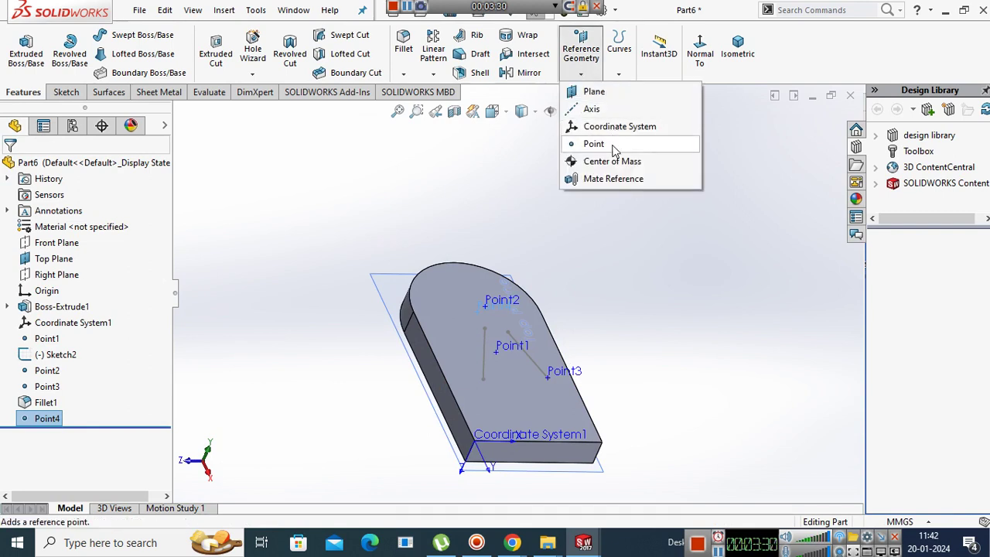
pyautogui.moveTo(720, 280); pyautogui.dragTo(468, 352, button='middle')
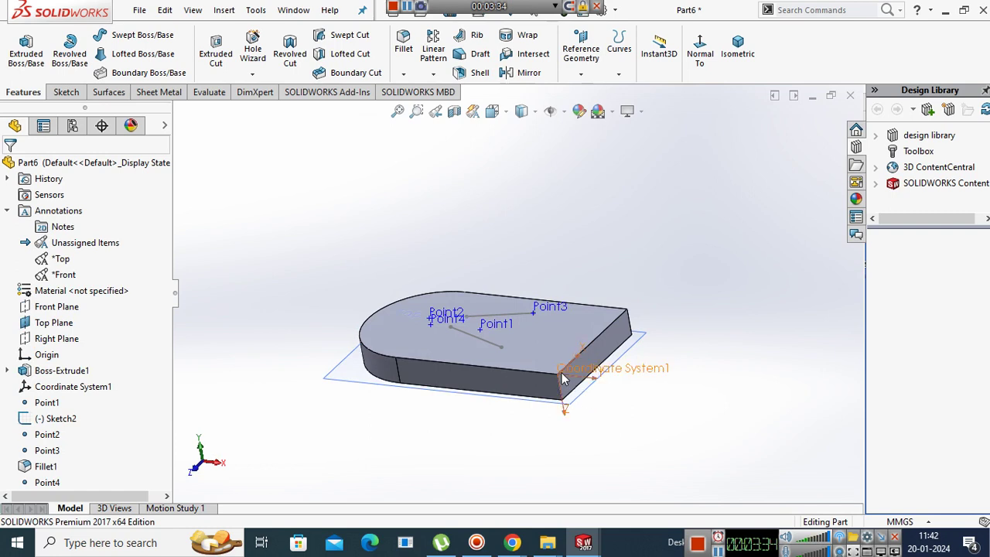
pyautogui.click(580, 73)
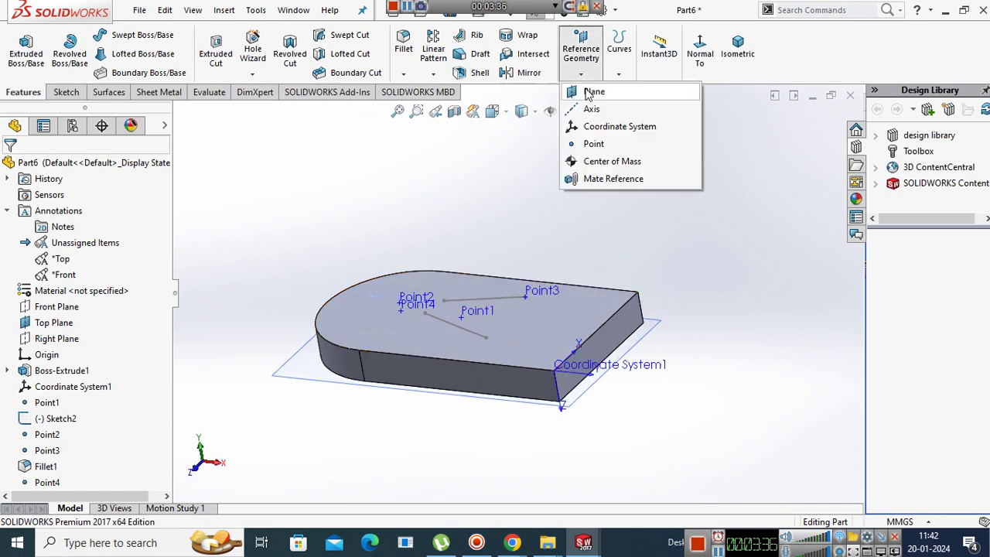
pyautogui.click(612, 161)
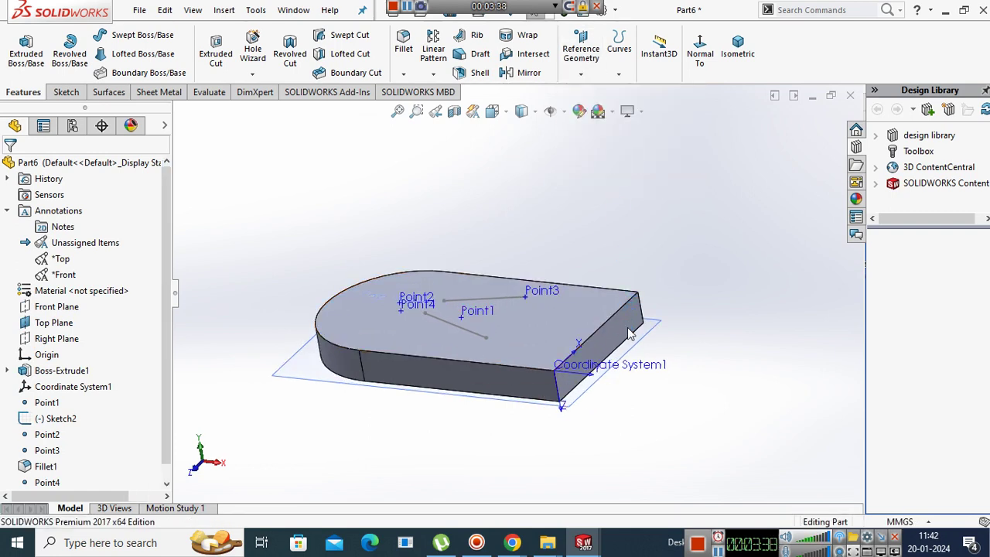
pyautogui.moveTo(537, 390); pyautogui.dragTo(471, 398, button='middle')
pyautogui.scroll(-2, 503, 410)
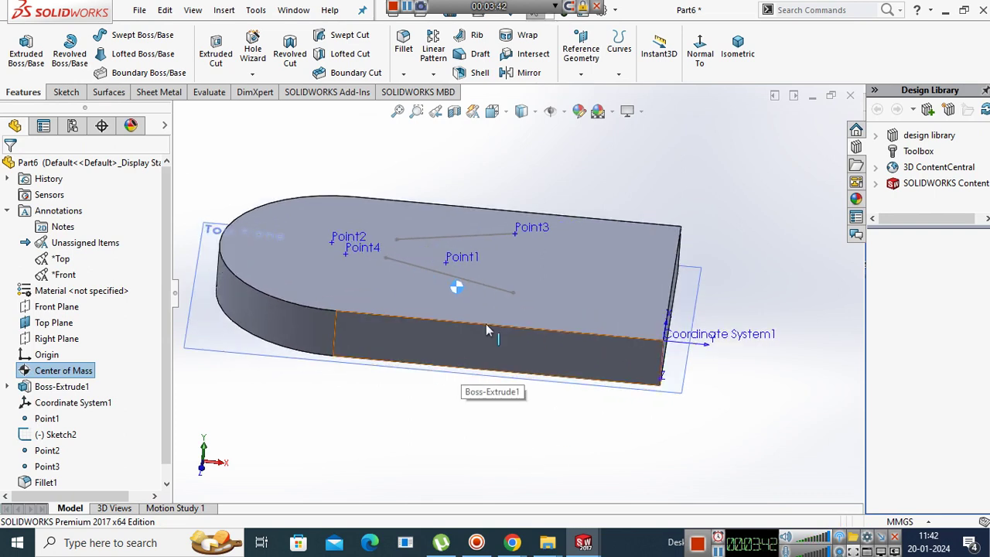
# Display the available reference geometry types.
pyautogui.scroll(3, 486, 323)
pyautogui.click(582, 72)
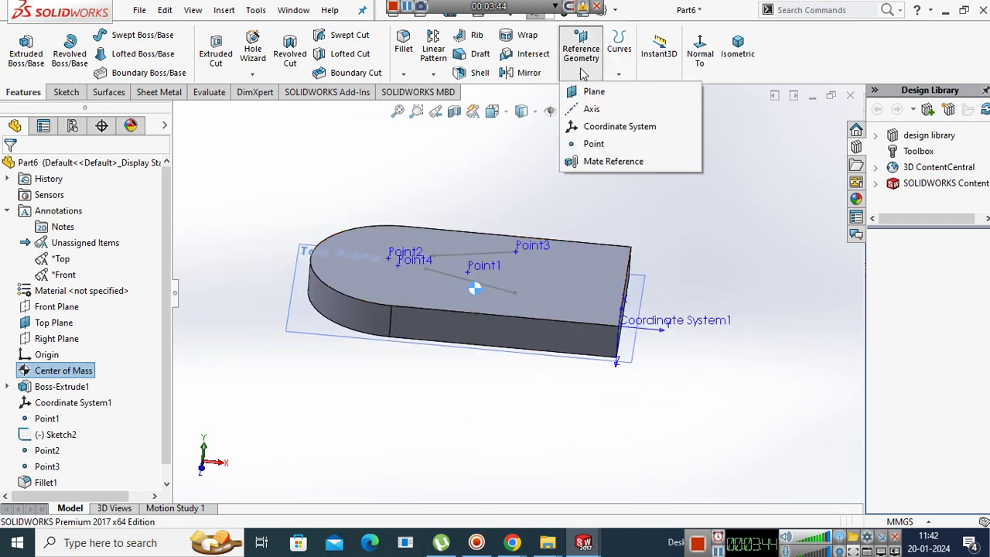